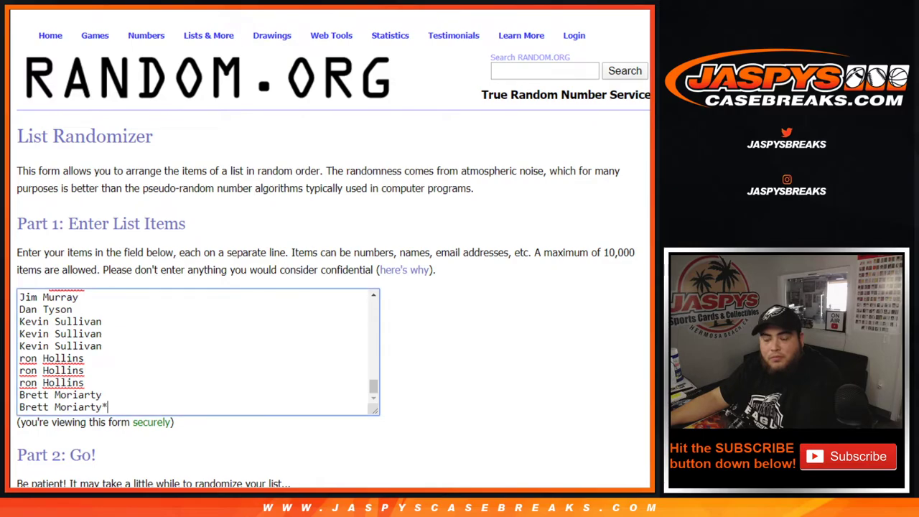
# Step: Paste the participant names into the list items field and check through the entries
pyautogui.hotkey('ctrl', 'v')
pyautogui.scroll(1, 92, 365)
pyautogui.scroll(-1, 92, 365)
pyautogui.scroll(3, 92, 365)
pyautogui.scroll(-5, 92, 365)
pyautogui.scroll(3, 92, 365)
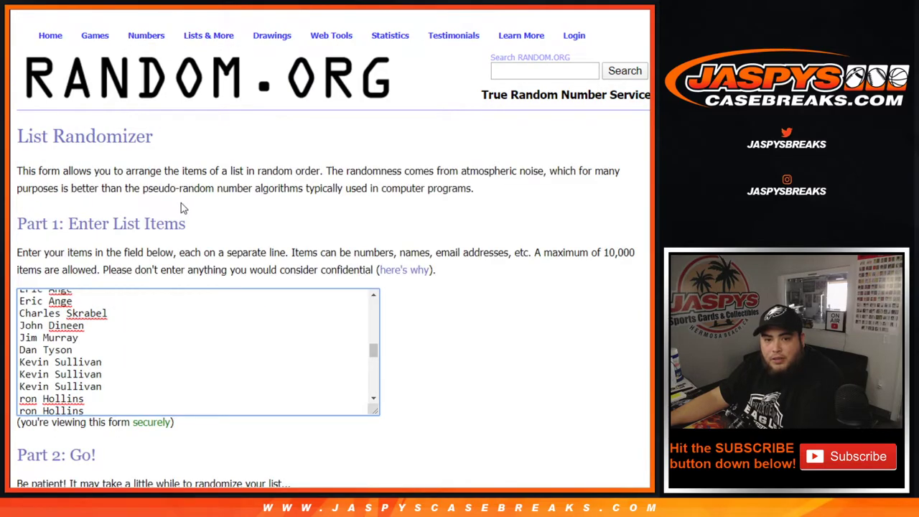
pyautogui.scroll(-3, 180, 205)
# Step: Randomize the list of participant names six times and check the randomization count
pyautogui.click(57, 389)
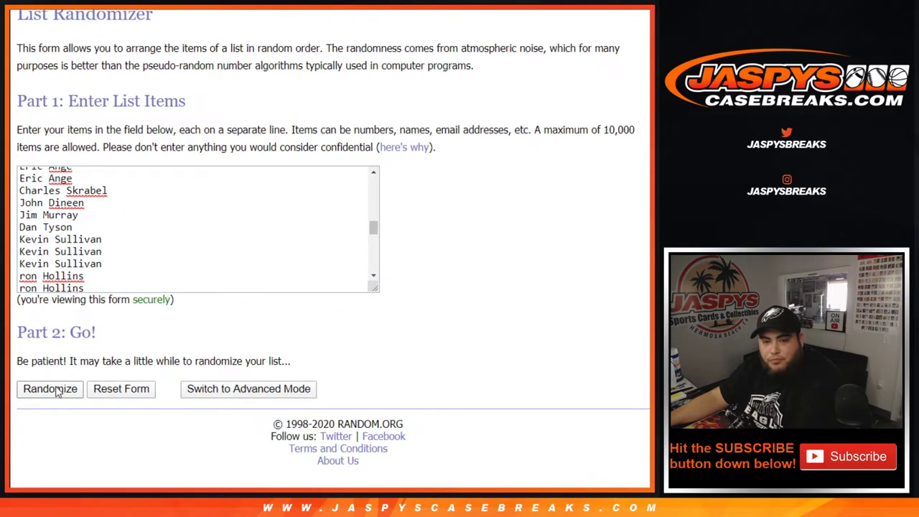
pyautogui.click(38, 389)
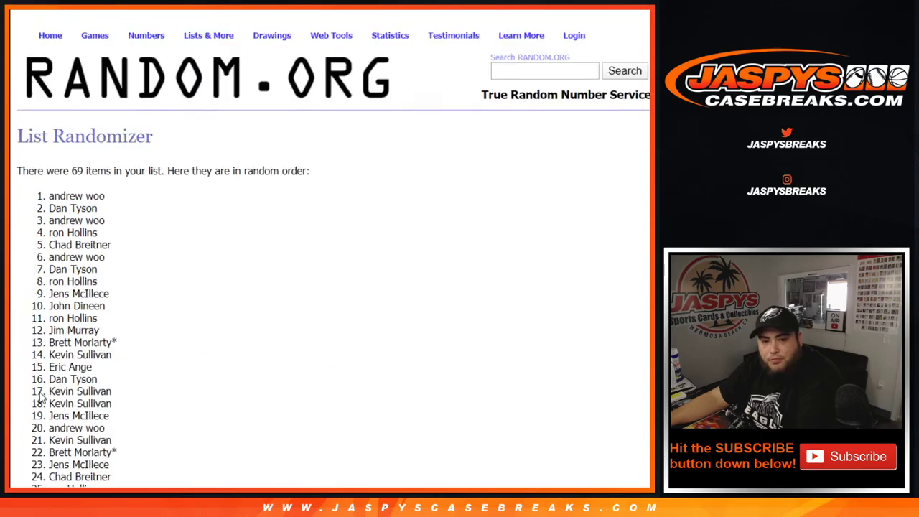
pyautogui.click(40, 393)
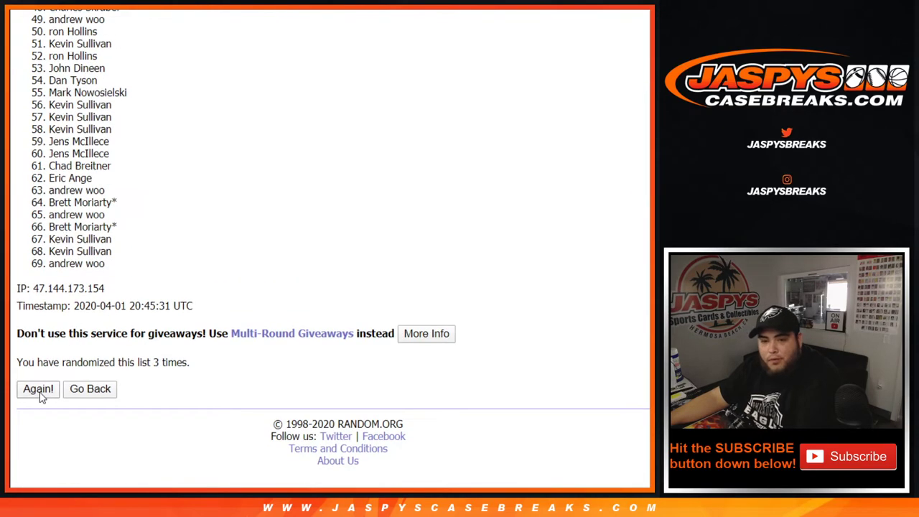
pyautogui.click(40, 393)
pyautogui.click(40, 395)
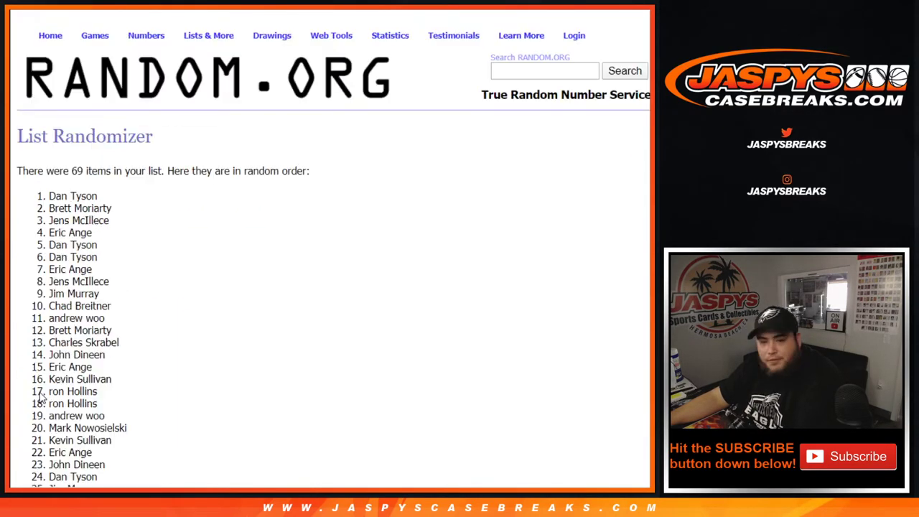
pyautogui.click(38, 393)
pyautogui.moveTo(253, 364); pyautogui.dragTo(138, 362)
pyautogui.hotkey('alt', 'Tab')
pyautogui.hotkey('alt', 'Tab')
pyautogui.hotkey('alt', 'Tab')
pyautogui.hotkey('alt', 'Tab')
pyautogui.press('F5')
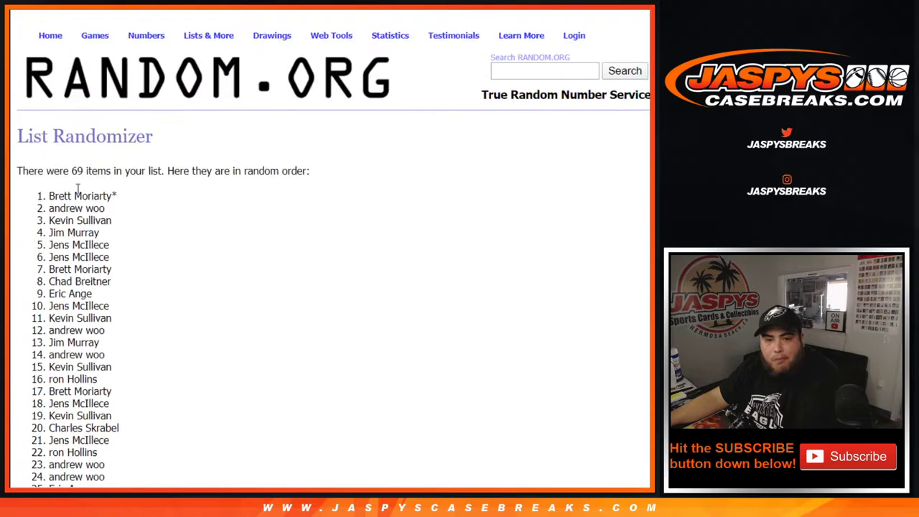
# Step: Copy all 69 randomized participant names and paste them into column A of the Google Sheets break spreadsheet, starting at cell A1
pyautogui.moveTo(41, 203); pyautogui.dragTo(157, 330)
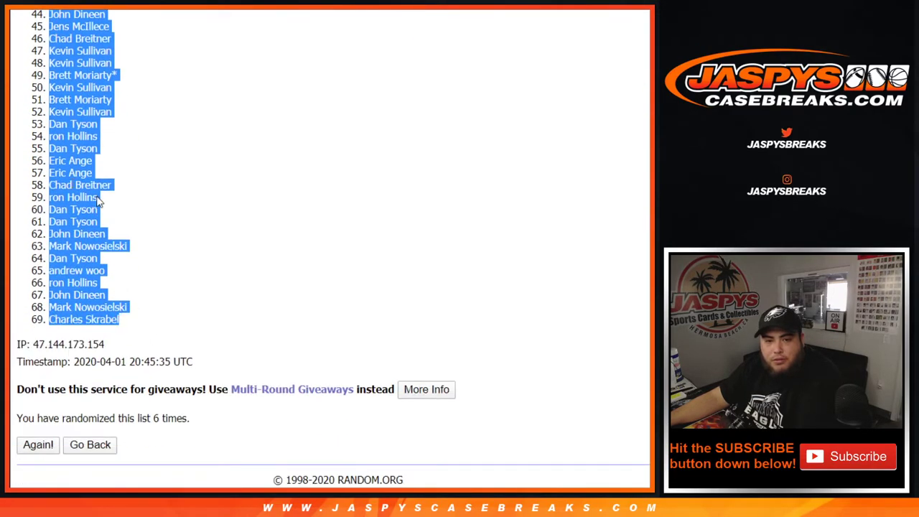
pyautogui.hotkey('alt', 'Tab')
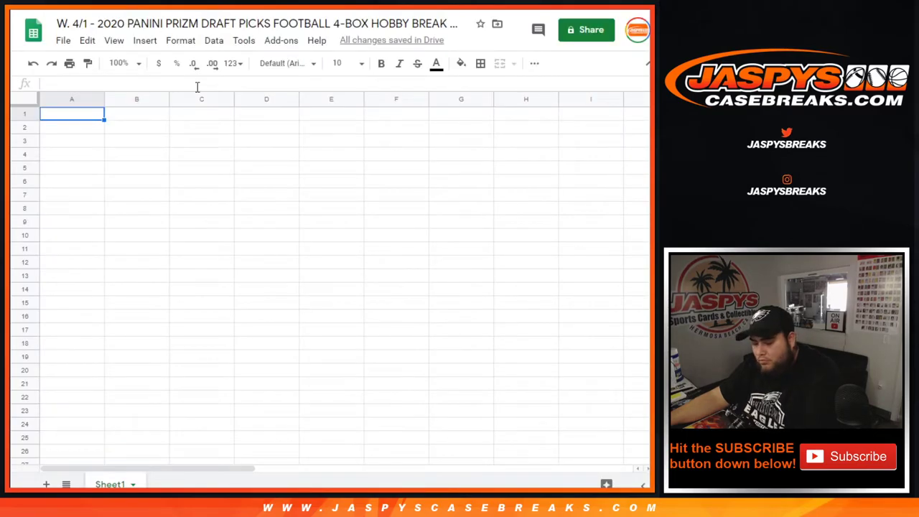
pyautogui.hotkey('ctrl', 'v')
# Step: Switch to the List Randomizer form holding the college teams, check the entries and randomize the list six times
pyautogui.hotkey('alt', 'Tab')
pyautogui.hotkey('alt', 'Tab')
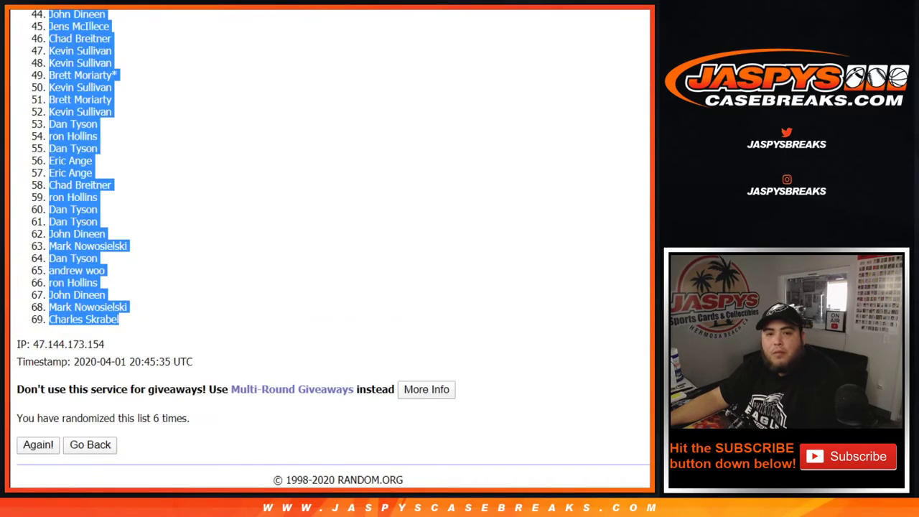
pyautogui.hotkey('alt', 'Tab')
pyautogui.scroll(-2, 133, 349)
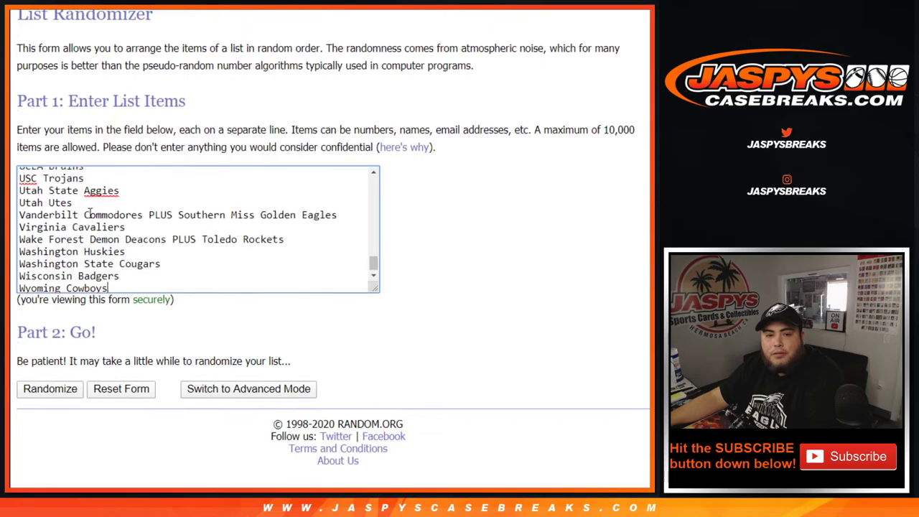
pyautogui.scroll(15, 133, 229)
pyautogui.click(41, 394)
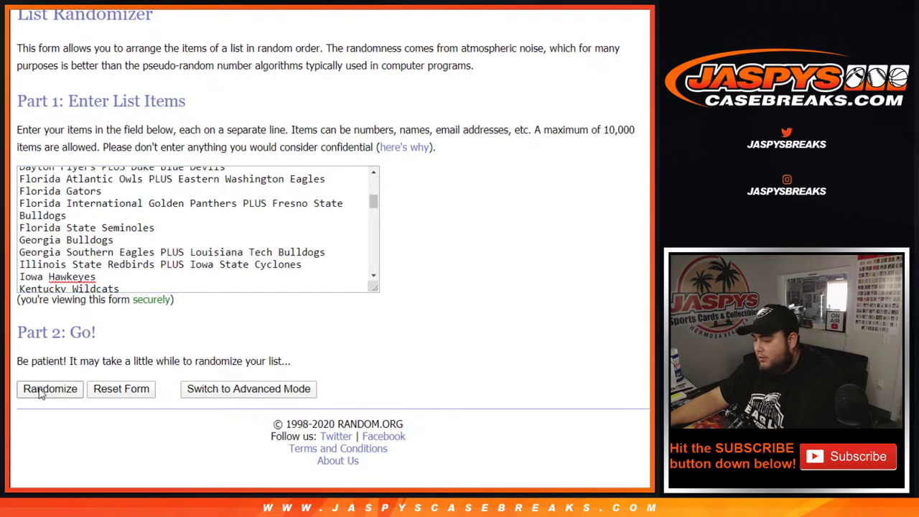
pyautogui.scroll(-10, 41, 394)
pyautogui.click(40, 390)
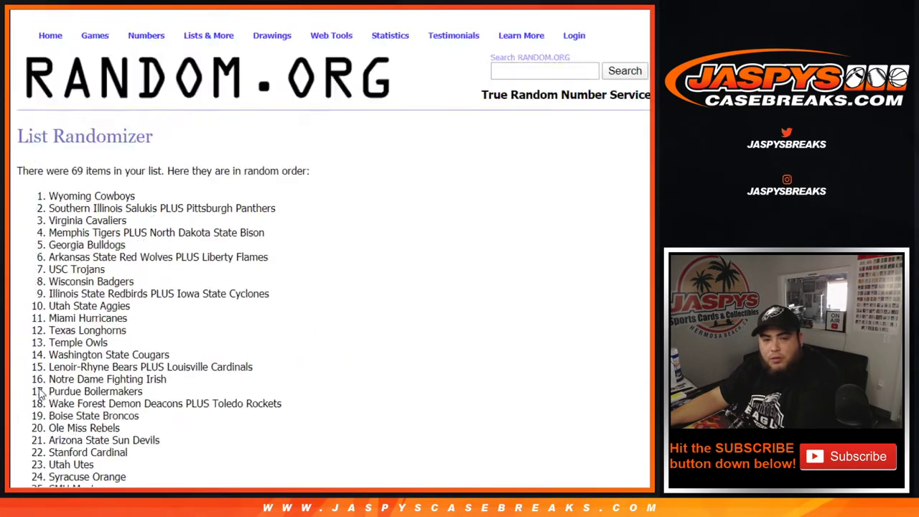
pyautogui.scroll(-10, 41, 393)
pyautogui.click(38, 390)
pyautogui.scroll(-10, 41, 393)
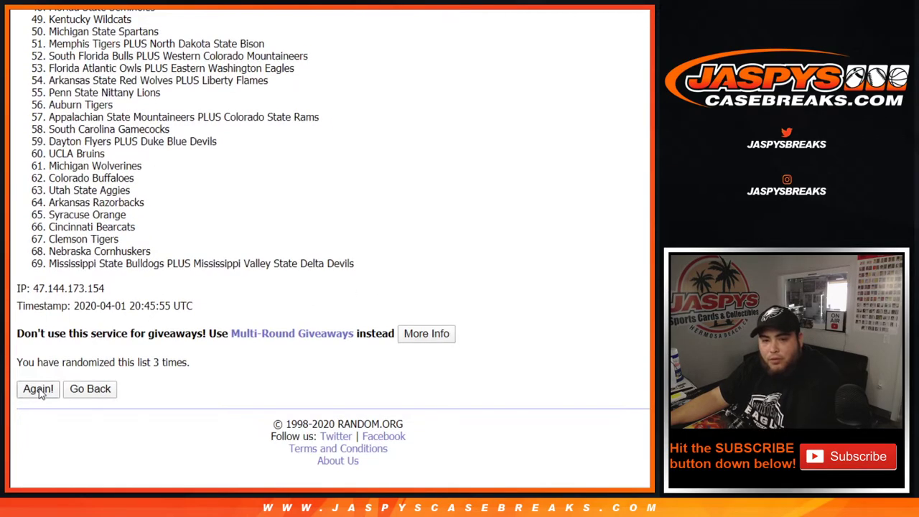
pyautogui.click(39, 390)
pyautogui.scroll(-10, 39, 390)
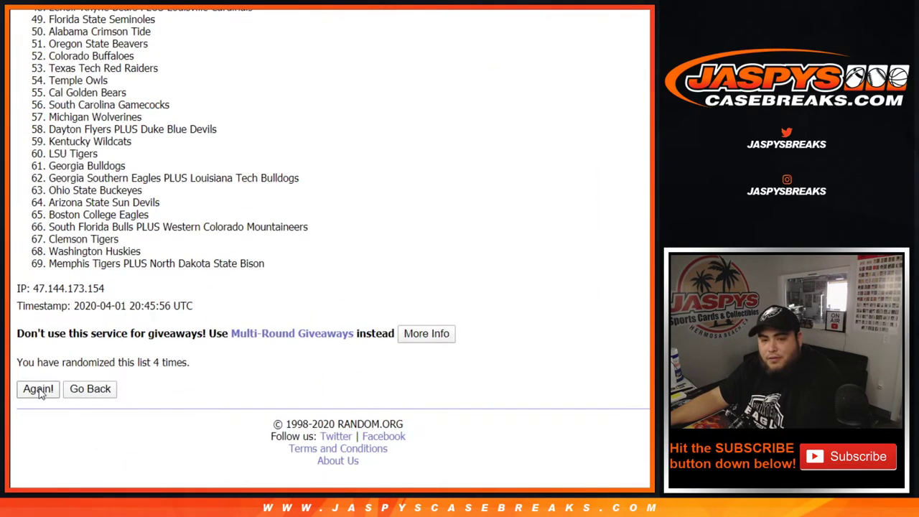
pyautogui.click(40, 389)
pyautogui.scroll(-10, 39, 390)
pyautogui.click(39, 393)
pyautogui.scroll(-10, 172, 373)
pyautogui.moveTo(147, 362); pyautogui.dragTo(204, 364)
# Step: Copy the full randomized team list and paste it into column B of the break spreadsheet, starting at cell B1
pyautogui.scroll(10, 204, 364)
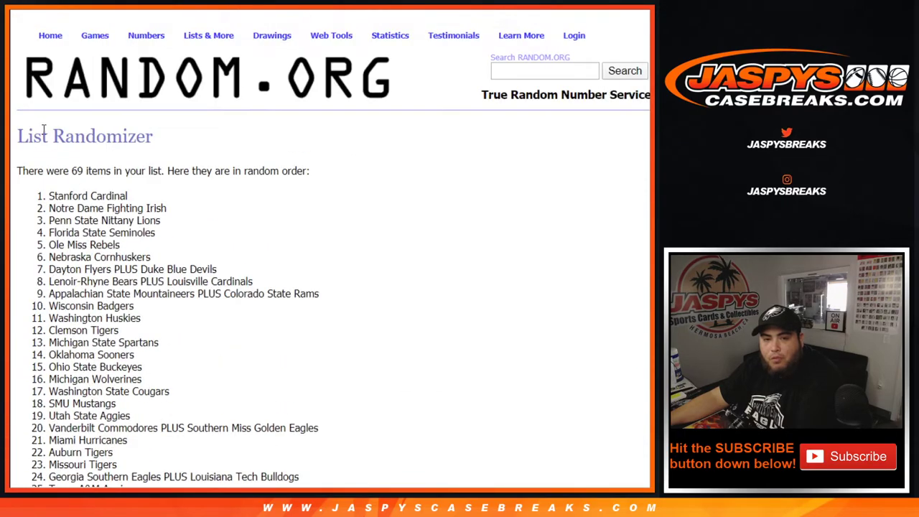
pyautogui.moveTo(36, 197); pyautogui.dragTo(332, 266)
pyautogui.scroll(-10, 199, 250)
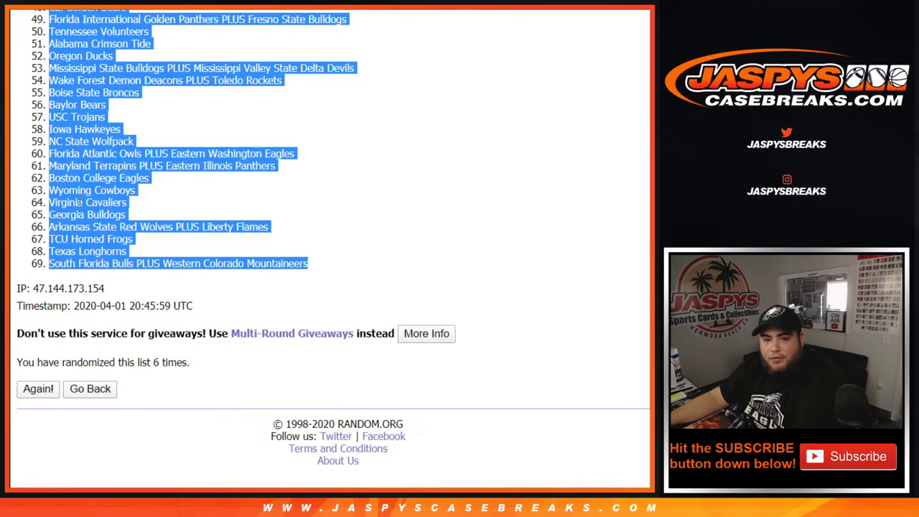
pyautogui.hotkey('alt', 'Tab')
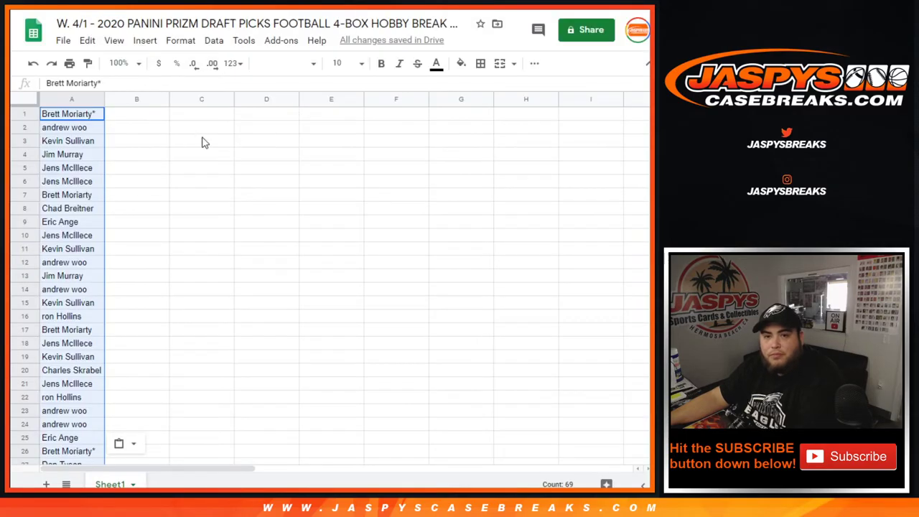
pyautogui.click(145, 121)
pyautogui.hotkey('ctrl', 'v')
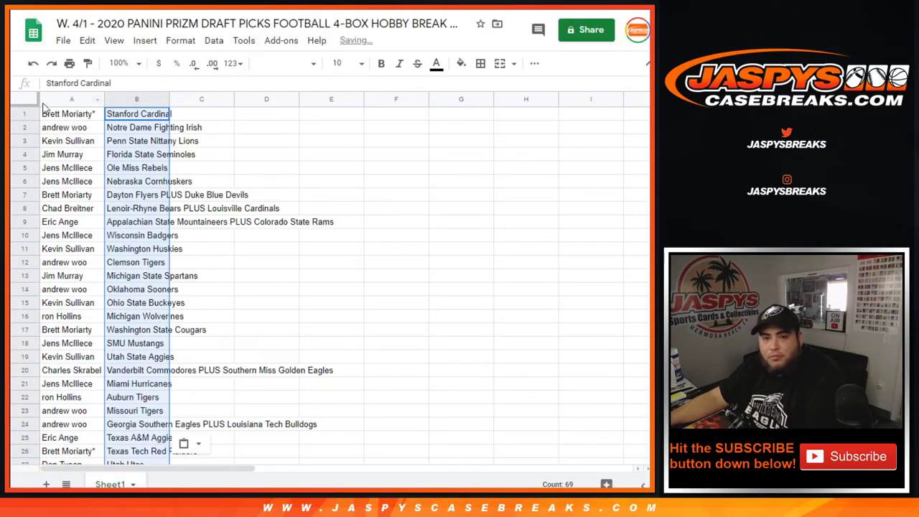
# Step: Set the whole sheet's font size to 12 and fit the column widths to their contents
pyautogui.hotkey('ctrl', 'a')
pyautogui.click(343, 63)
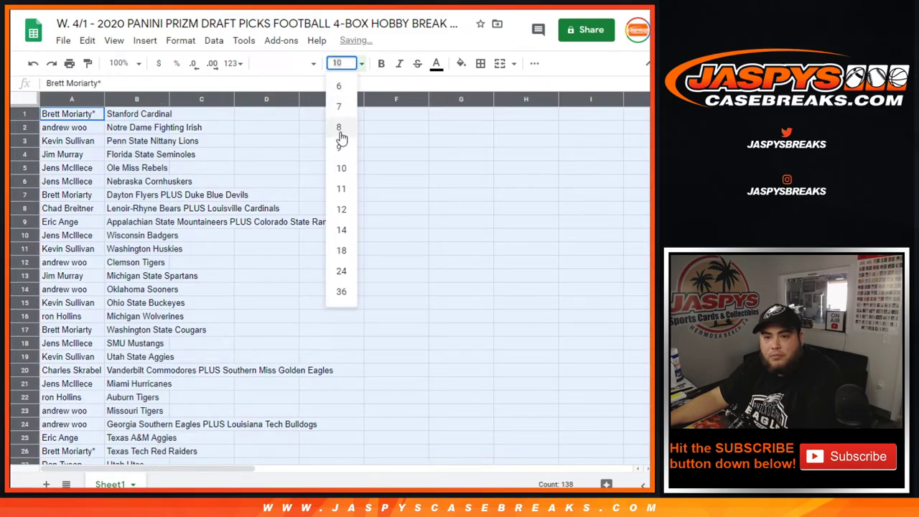
pyautogui.click(341, 211)
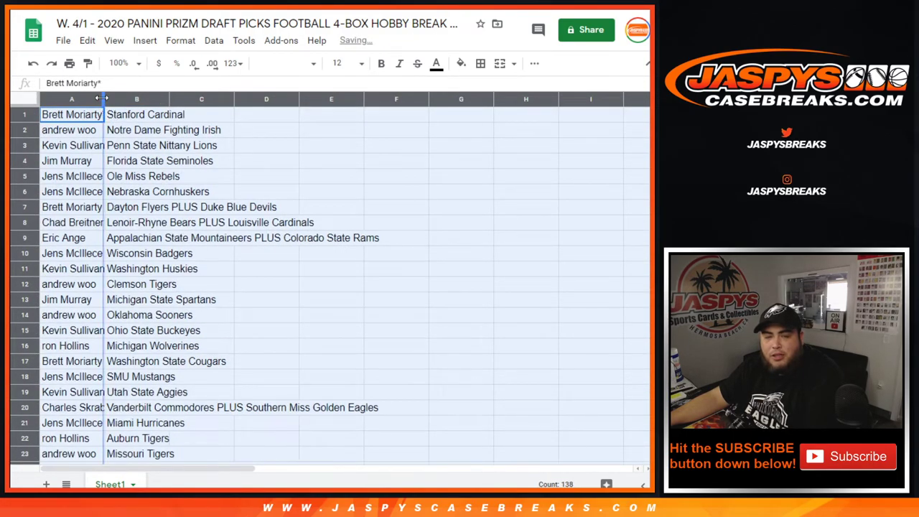
pyautogui.doubleClick(102, 99)
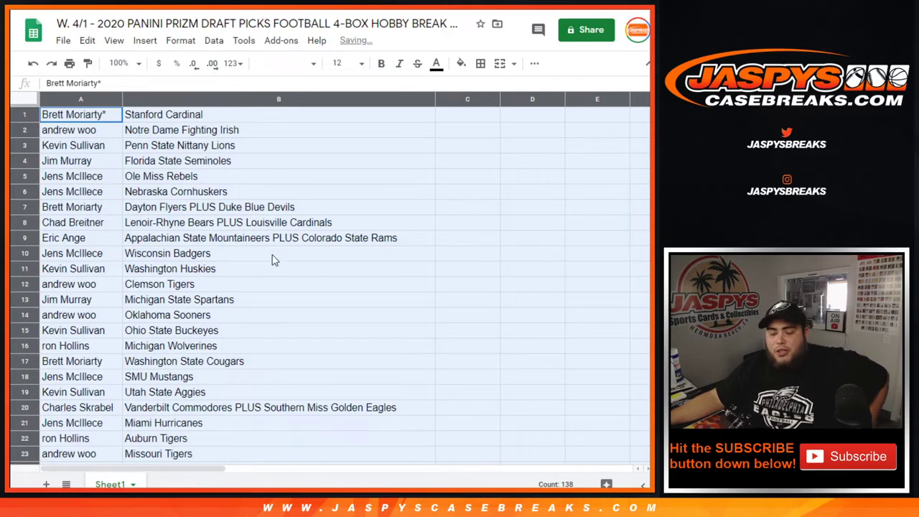
# Step: Review the name and team pairings, and sort the sheet by column A from A to Z
pyautogui.scroll(-2, 257, 299)
pyautogui.scroll(-8, 257, 299)
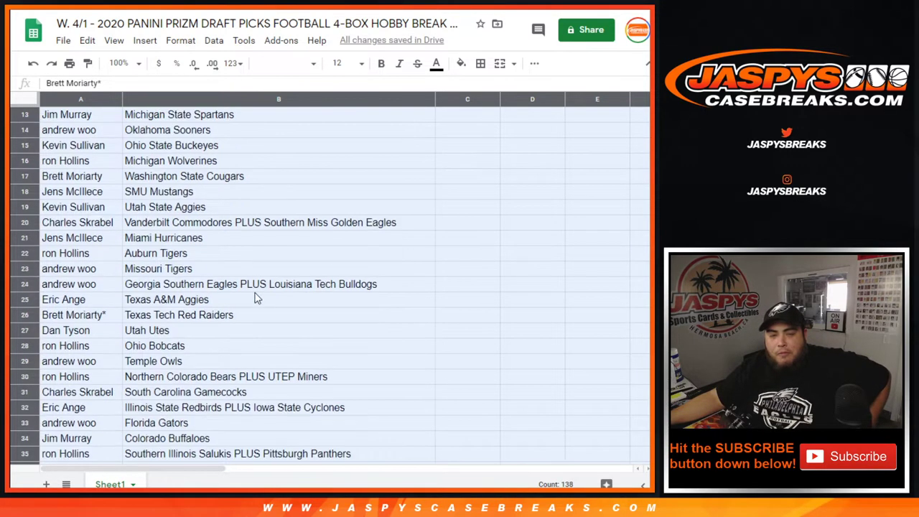
pyautogui.scroll(-9, 257, 298)
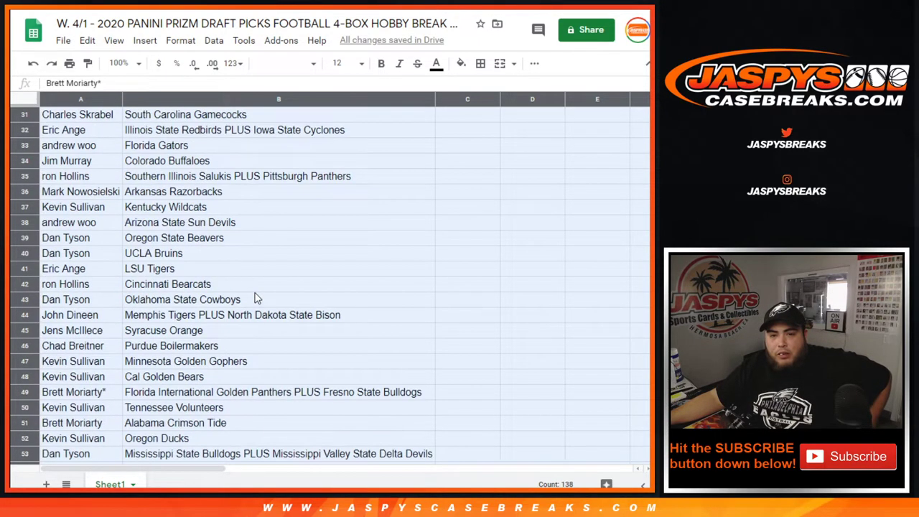
pyautogui.scroll(-1, 257, 299)
pyautogui.scroll(18, 257, 298)
pyautogui.click(100, 160)
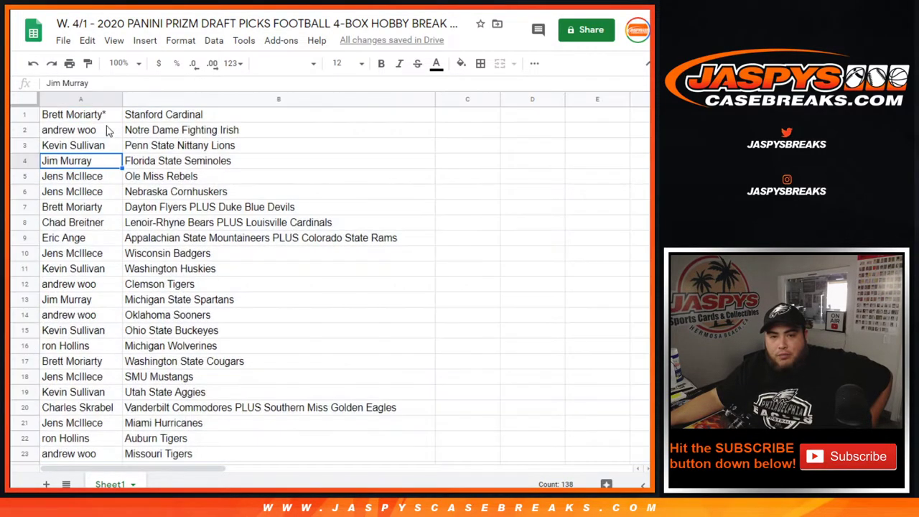
pyautogui.rightClick(117, 98)
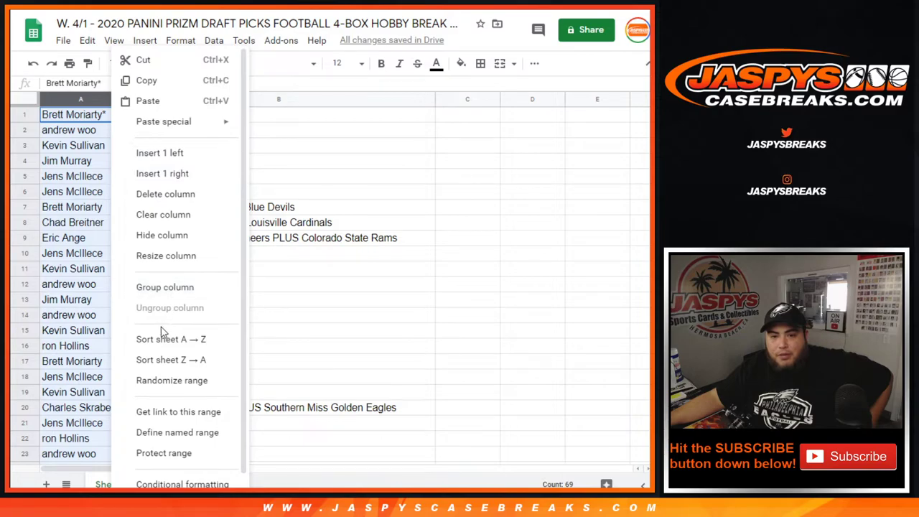
pyautogui.click(164, 337)
# Step: Turn on link sharing so anyone with the link can view, and set the permission for invited people to view only
pyautogui.click(581, 35)
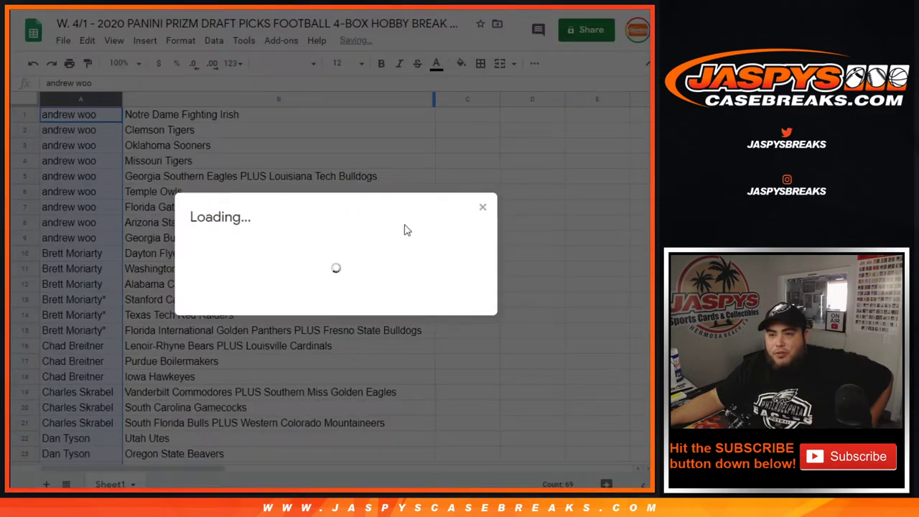
pyautogui.click(465, 195)
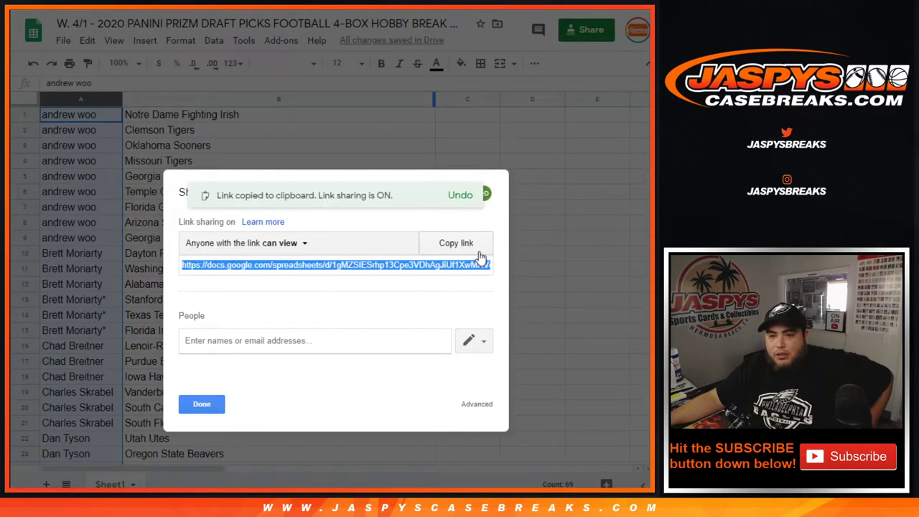
pyautogui.click(475, 340)
pyautogui.click(467, 399)
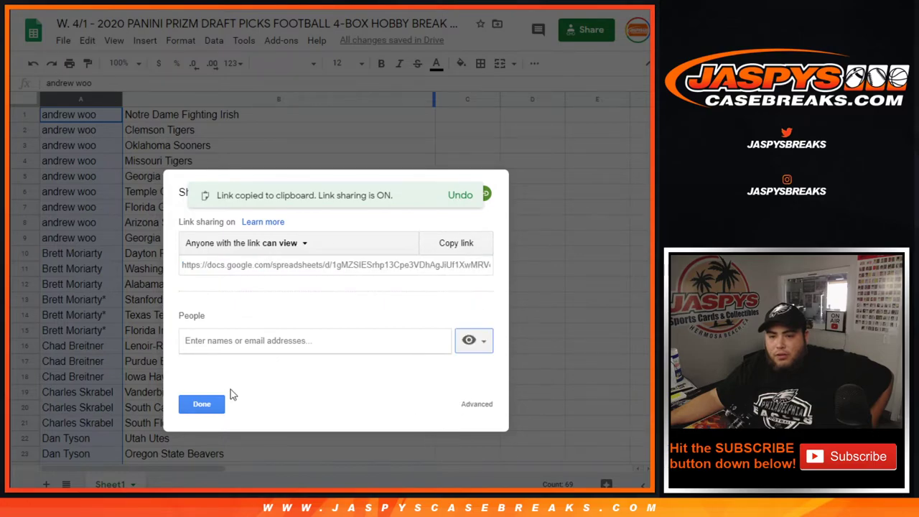
pyautogui.click(200, 406)
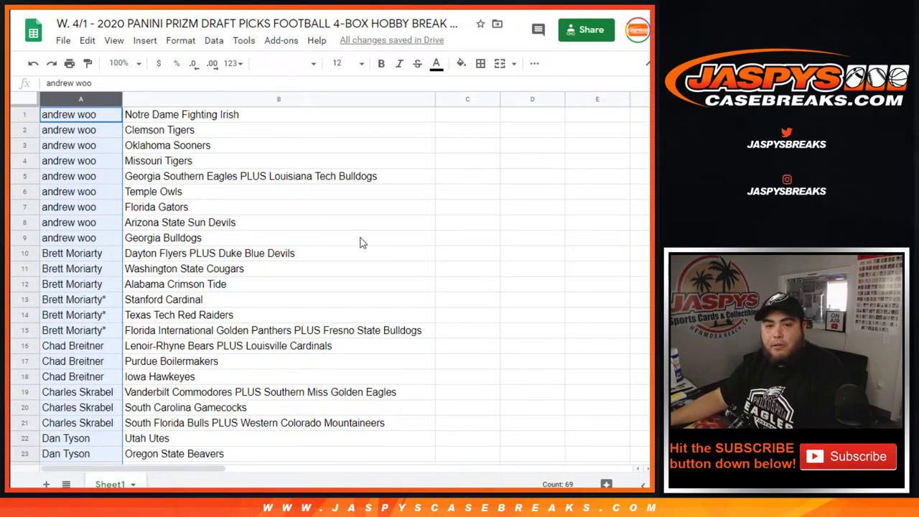
# Step: Read out the name and team pairings in rows 1 to 21, highlighting each participant's block of rows in turn
pyautogui.moveTo(85, 115); pyautogui.dragTo(229, 239)
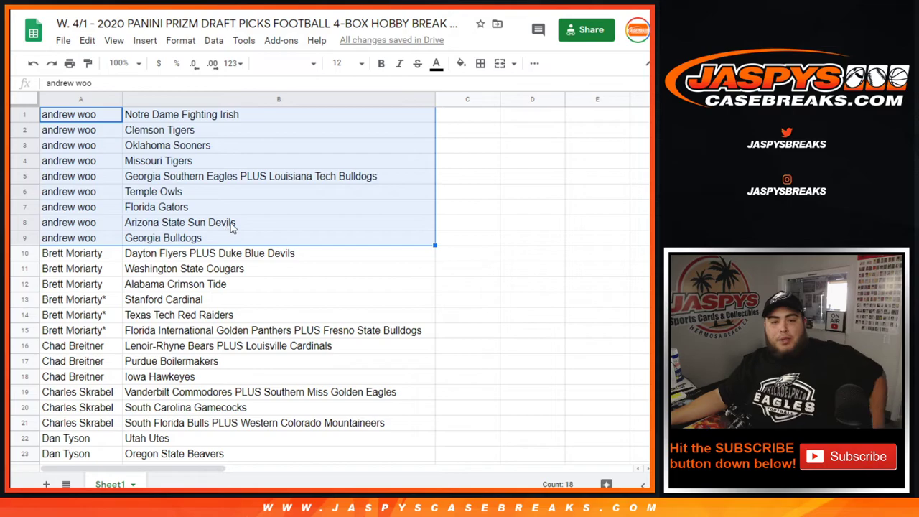
pyautogui.scroll(-1, 308, 236)
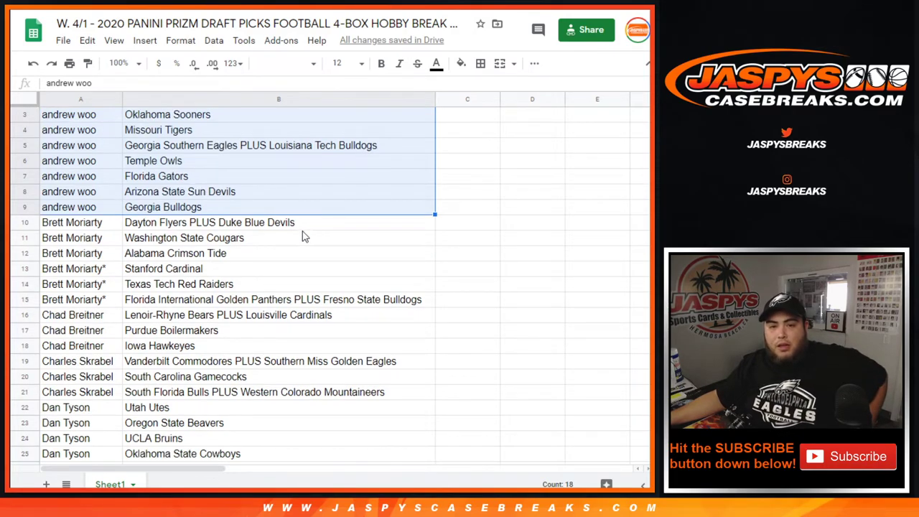
pyautogui.scroll(-1, 255, 250)
pyautogui.moveTo(91, 196); pyautogui.dragTo(231, 273)
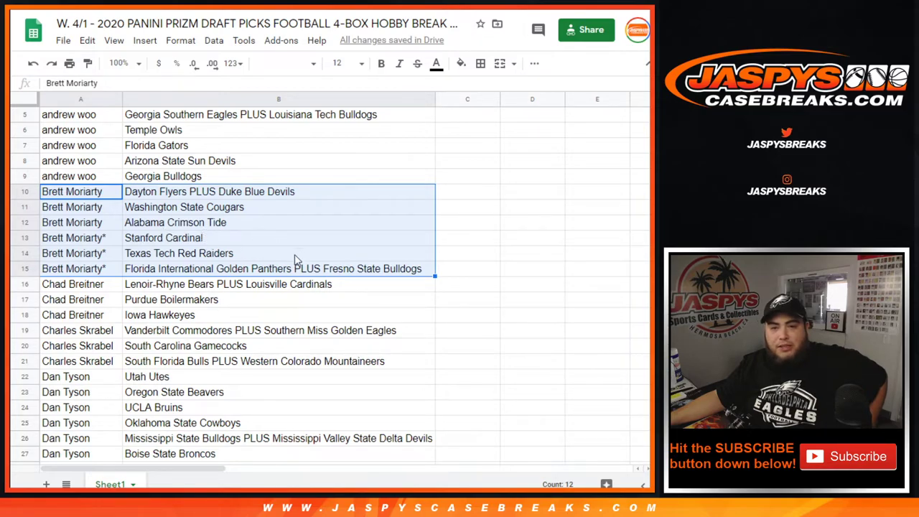
pyautogui.scroll(-1, 137, 247)
pyautogui.moveTo(91, 213); pyautogui.dragTo(197, 244)
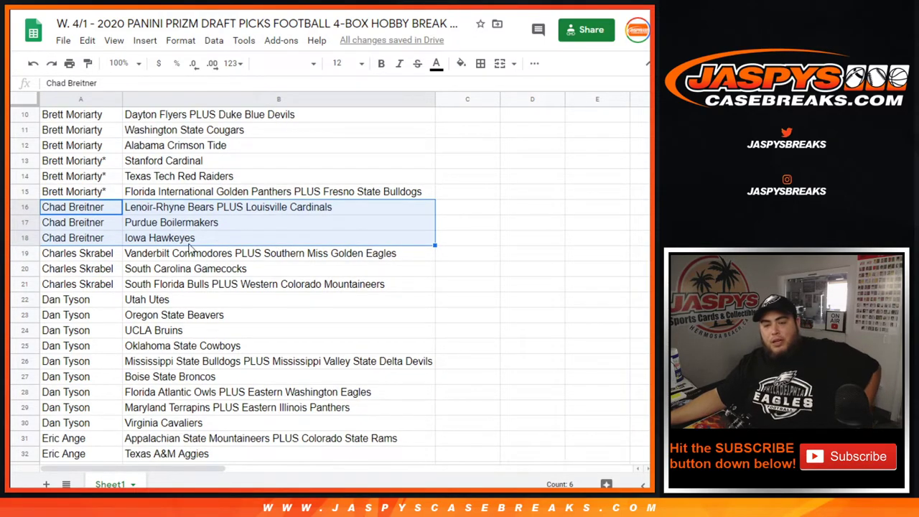
pyautogui.scroll(-1, 184, 241)
pyautogui.moveTo(93, 225); pyautogui.dragTo(225, 249)
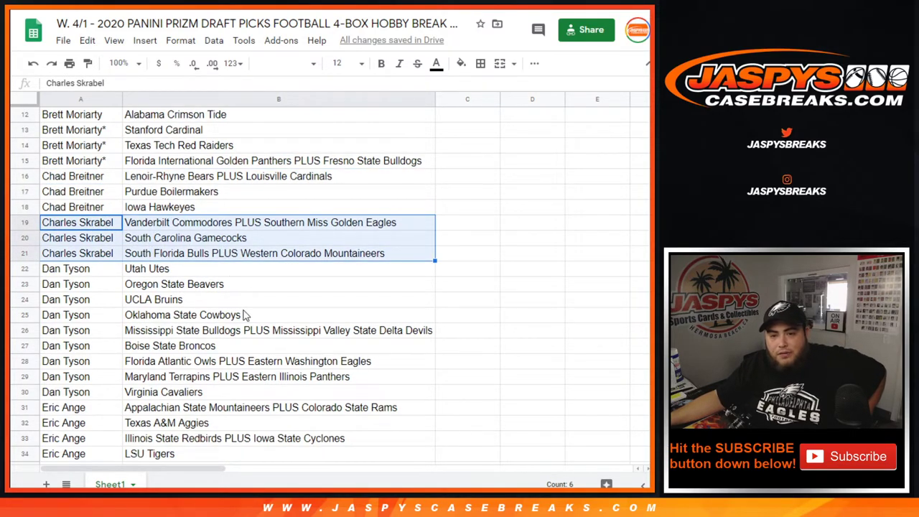
# Step: Read out the pairings in rows 22 to 48, highlighting each participant's block of rows in turn
pyautogui.scroll(-2, 122, 241)
pyautogui.moveTo(84, 197); pyautogui.dragTo(300, 321)
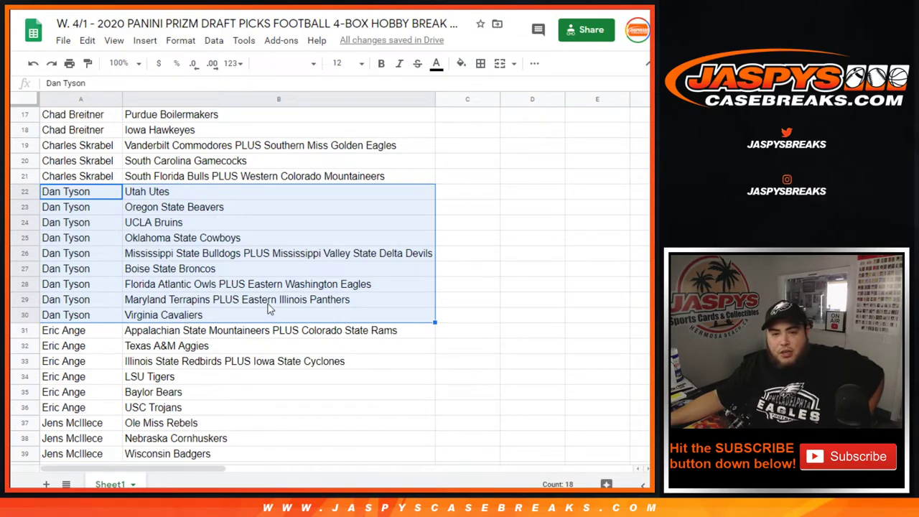
pyautogui.scroll(-3, 326, 287)
pyautogui.moveTo(81, 223); pyautogui.dragTo(194, 310)
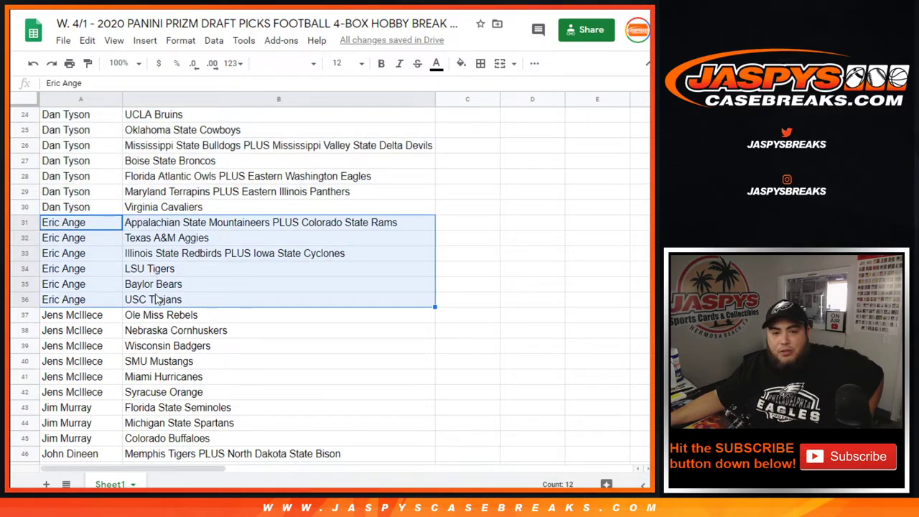
pyautogui.scroll(-2, 388, 237)
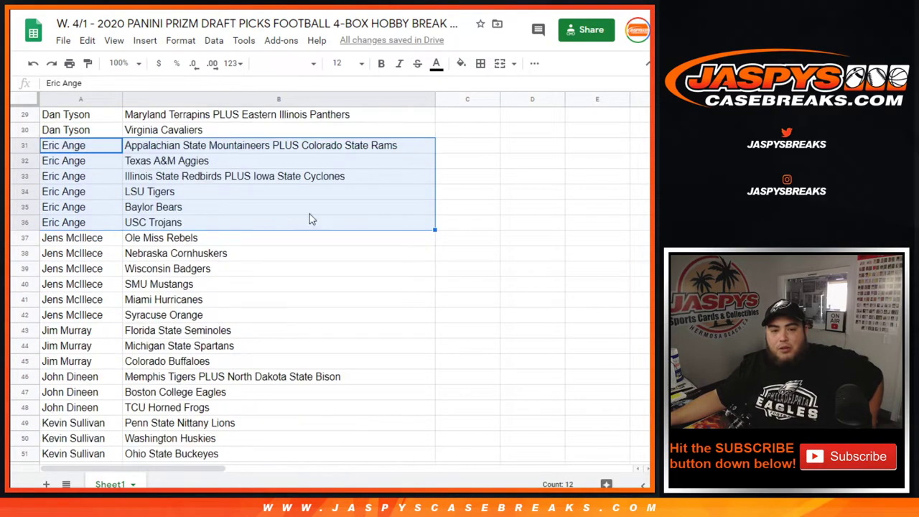
pyautogui.moveTo(57, 242); pyautogui.dragTo(199, 314)
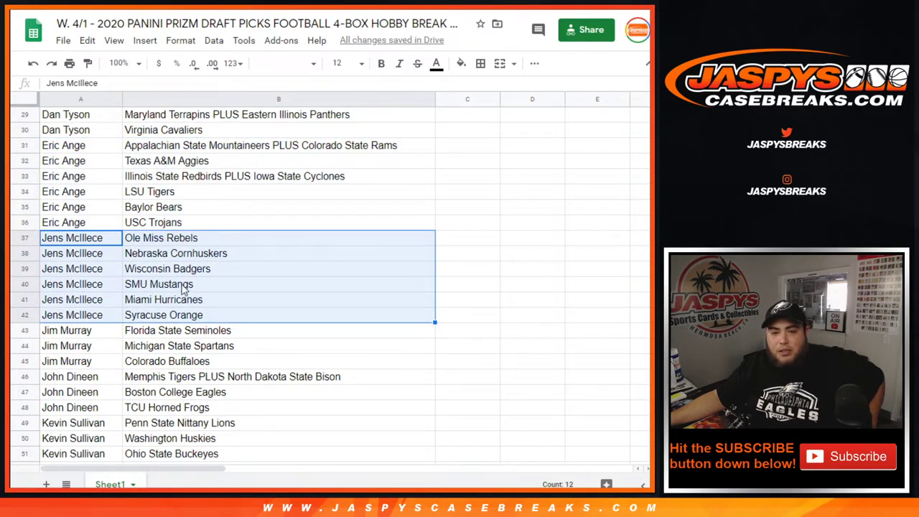
pyautogui.scroll(-2, 227, 269)
pyautogui.moveTo(93, 256); pyautogui.dragTo(221, 286)
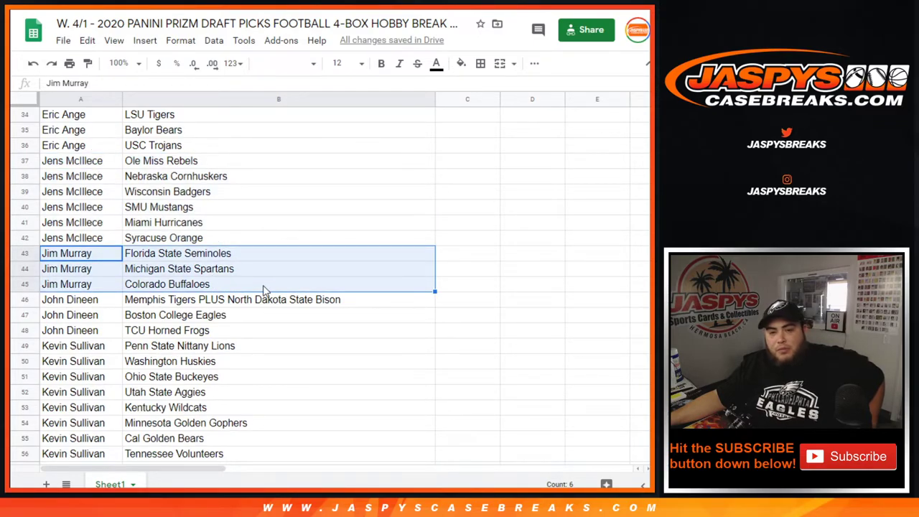
pyautogui.scroll(-2, 257, 259)
pyautogui.moveTo(93, 226); pyautogui.dragTo(207, 255)
# Step: Read out the remaining pairings in rows 49 to 69, highlighting each participant's block of rows in turn
pyautogui.scroll(-1, 160, 259)
pyautogui.moveTo(72, 241); pyautogui.dragTo(208, 362)
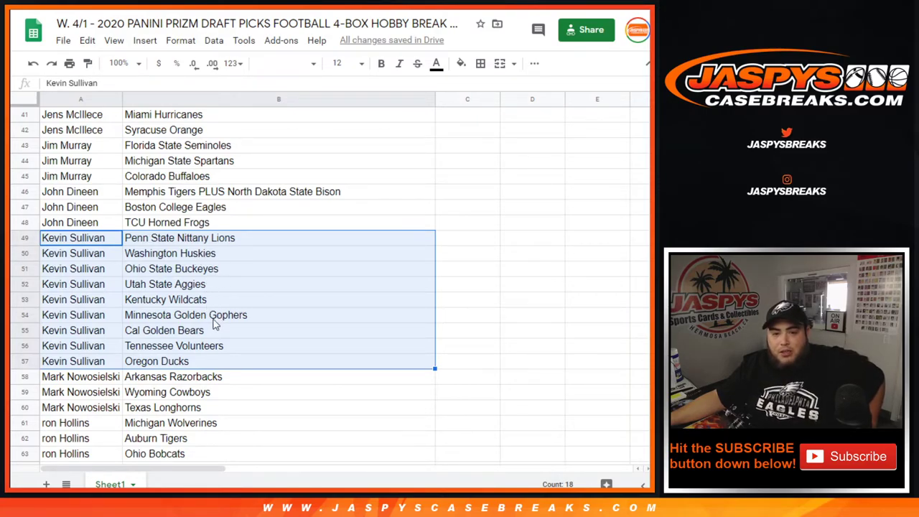
pyautogui.scroll(-3, 305, 297)
pyautogui.moveTo(98, 273); pyautogui.dragTo(229, 301)
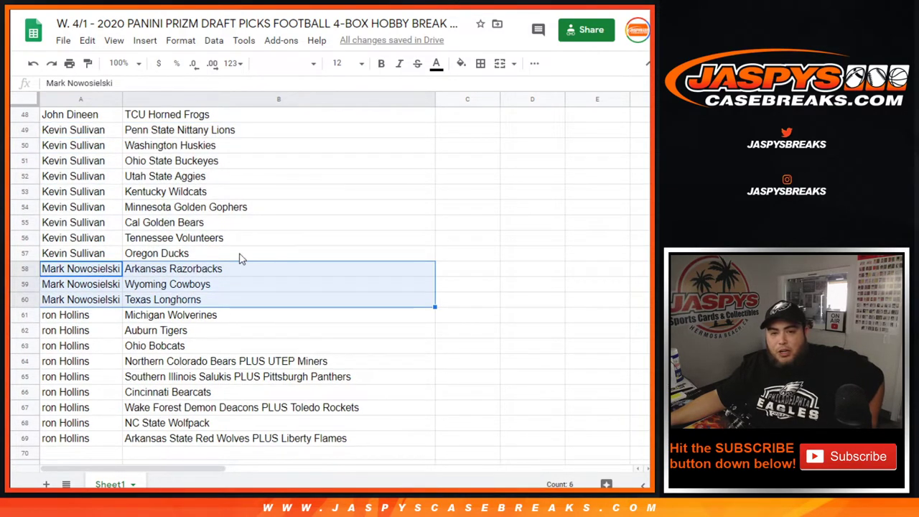
pyautogui.scroll(-2, 232, 231)
pyautogui.moveTo(87, 239); pyautogui.dragTo(188, 365)
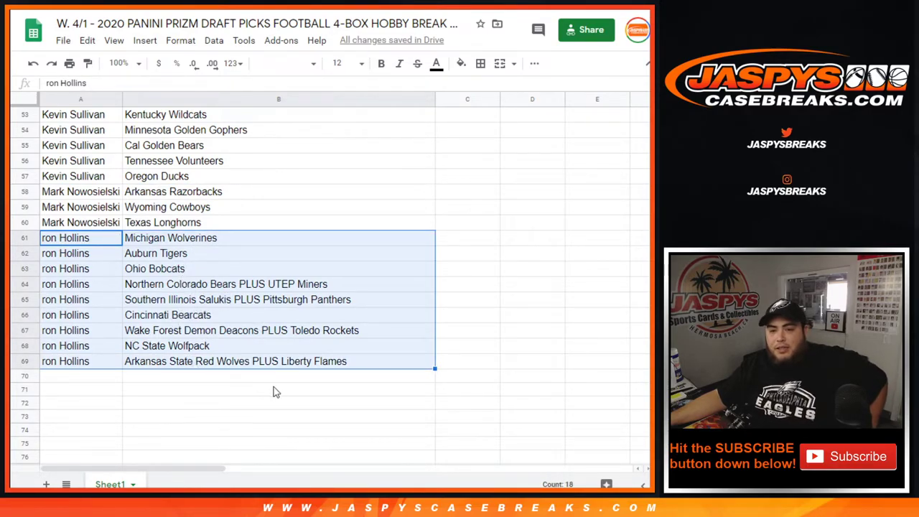
# Step: Sort the sheet by the team names in column B from A to Z
pyautogui.scroll(15, 321, 407)
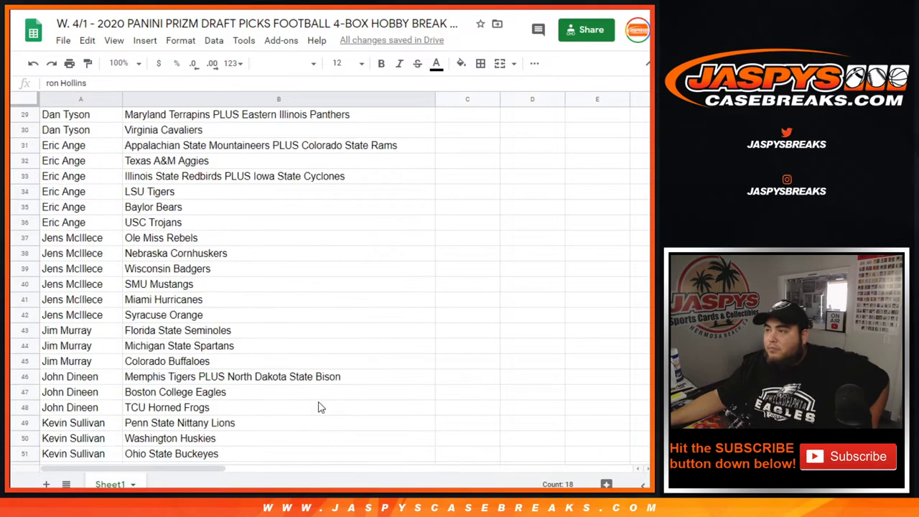
pyautogui.click(428, 103)
pyautogui.click(456, 339)
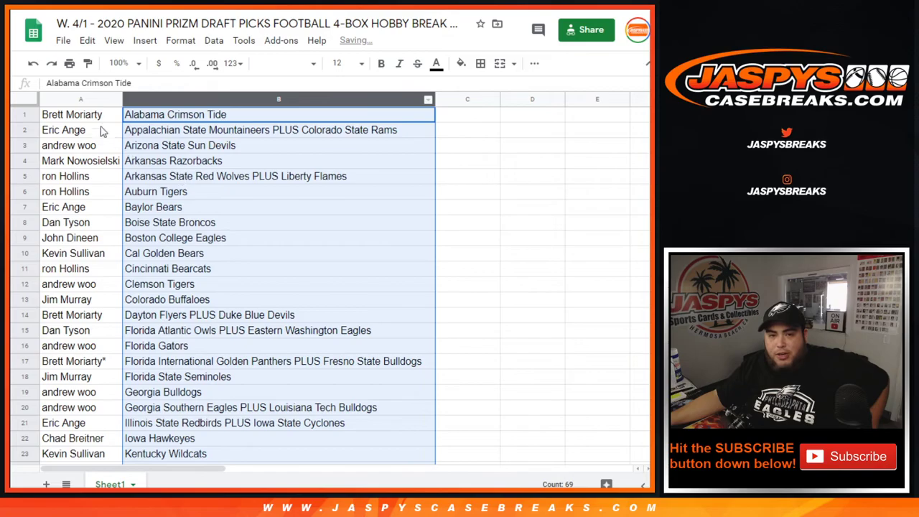
# Step: Apply all borders to the pairings in A1:B69 and center their contents horizontally
pyautogui.scroll(-10, 237, 311)
pyautogui.moveTo(170, 126); pyautogui.dragTo(211, 364)
pyautogui.click(479, 63)
pyautogui.click(484, 89)
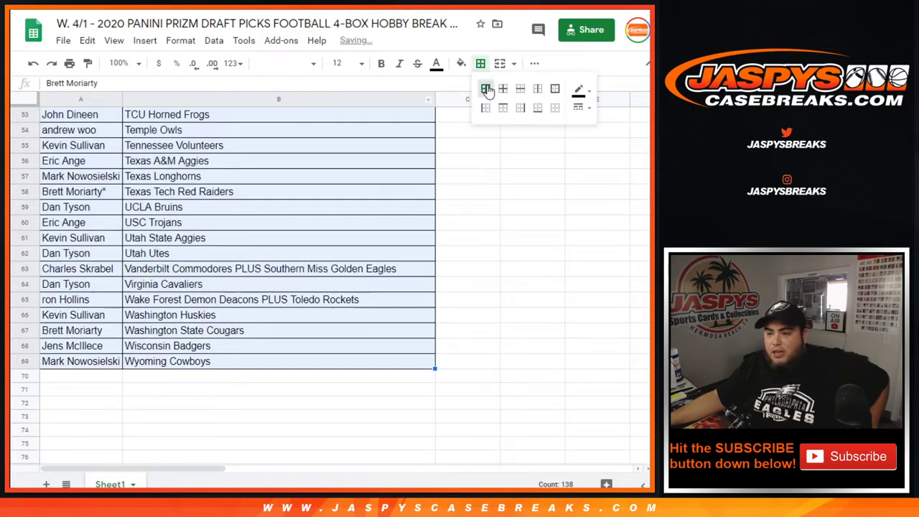
pyautogui.click(534, 63)
pyautogui.click(344, 87)
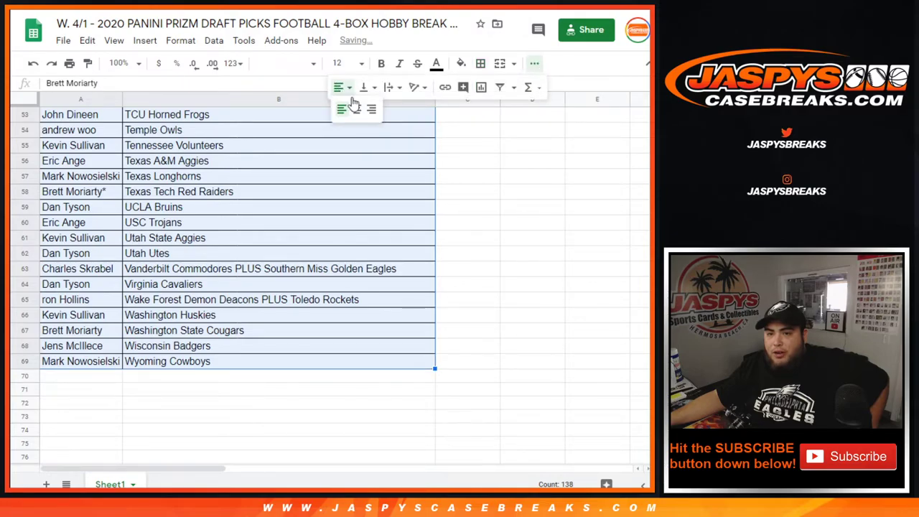
pyautogui.click(353, 108)
pyautogui.scroll(6, 206, 220)
pyautogui.scroll(7, 155, 226)
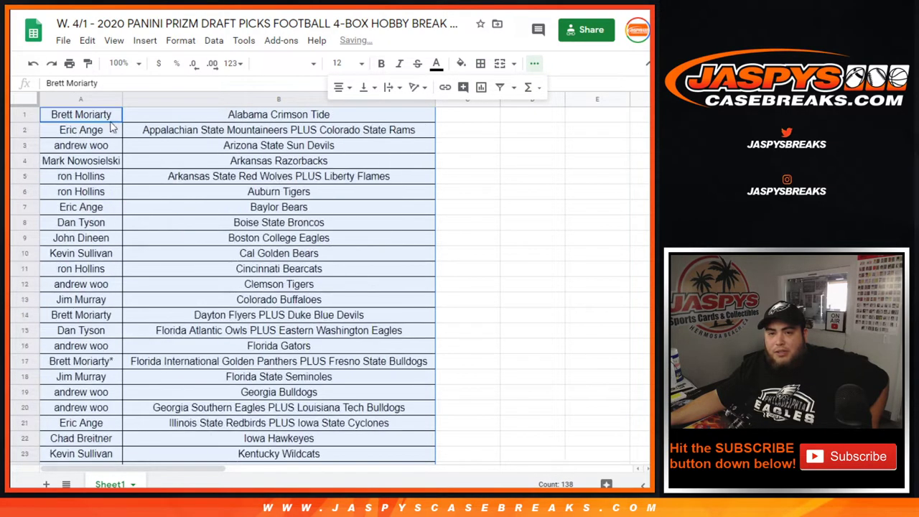
# Step: Print the current sheet in portrait orientation with an adjusted headers and footers setting
pyautogui.click(69, 63)
pyautogui.click(570, 182)
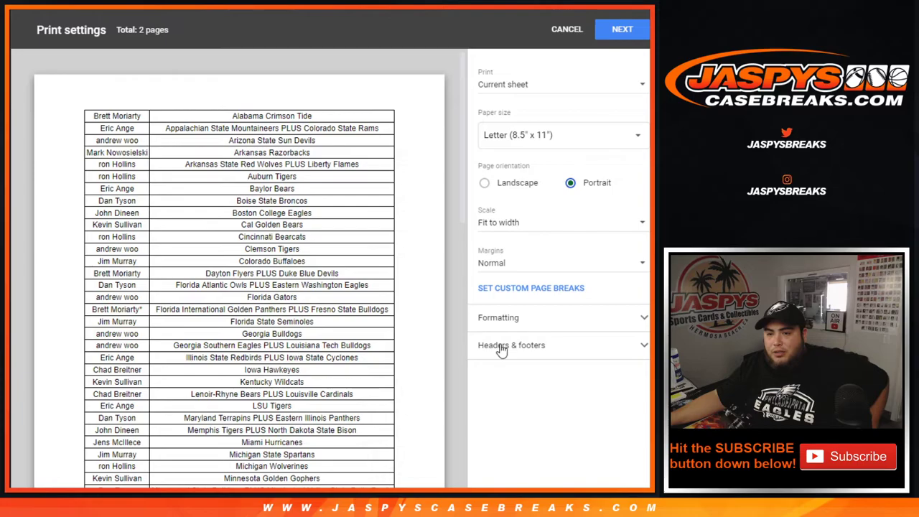
pyautogui.click(503, 344)
pyautogui.click(486, 394)
pyautogui.scroll(-10, 447, 154)
pyautogui.click(621, 29)
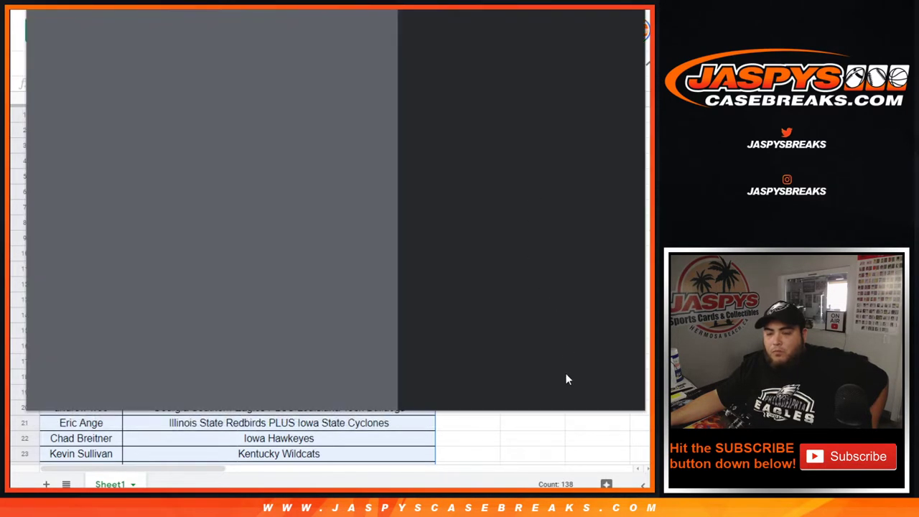
pyautogui.click(560, 390)
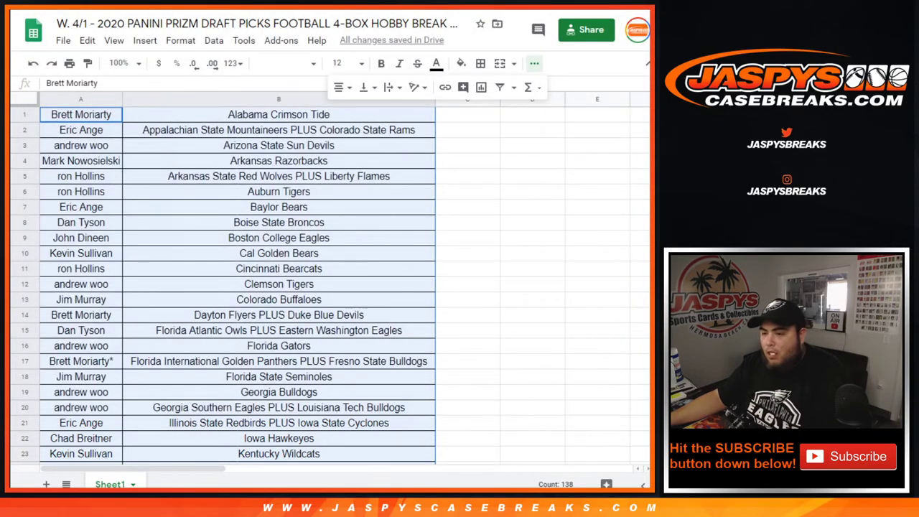